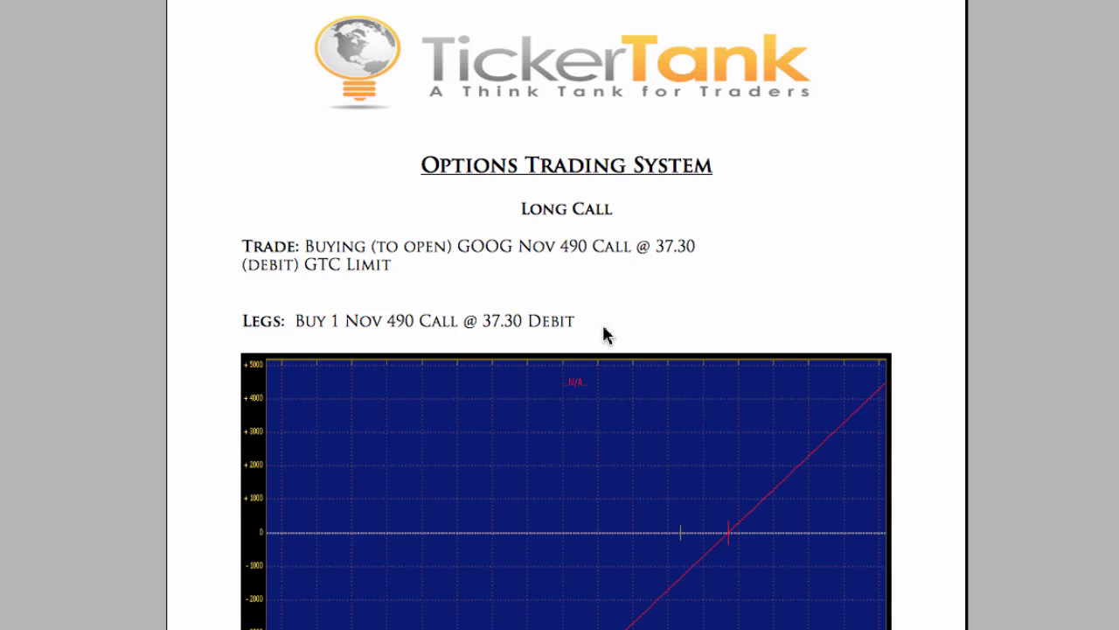
Leave the full-screen TickerTank trade sheet to show the GOOG daily chart with RSI(14).
key(alt+Tab)
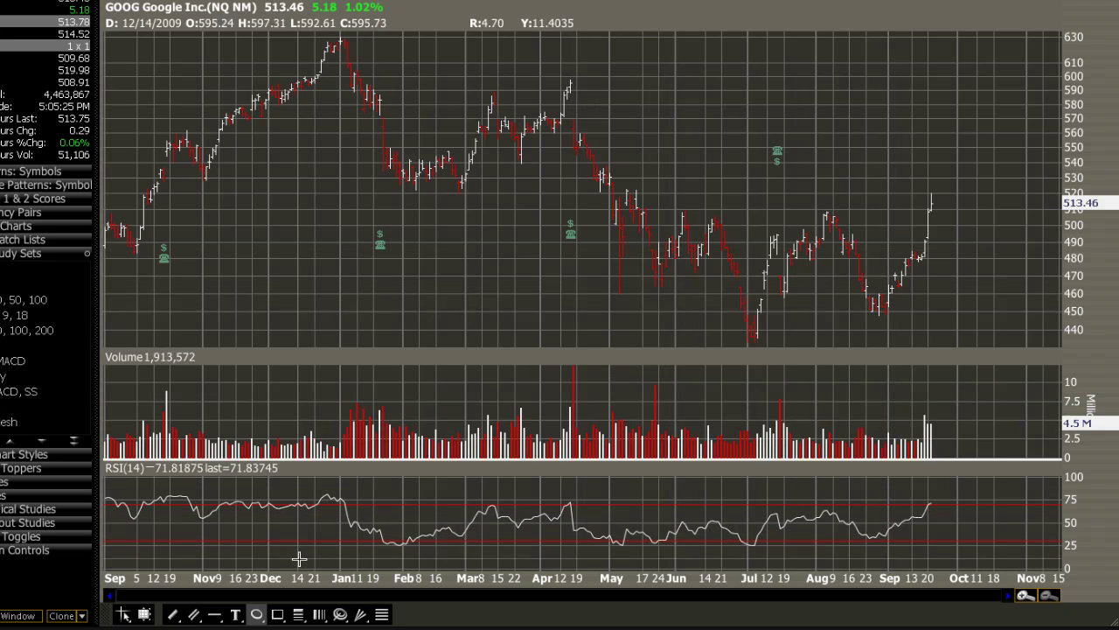
Circle the late-May, early-July and late-August lows and volume bars, then draw a falling volume trendline.
drag(634, 253, 775, 342)
drag(844, 282, 912, 312)
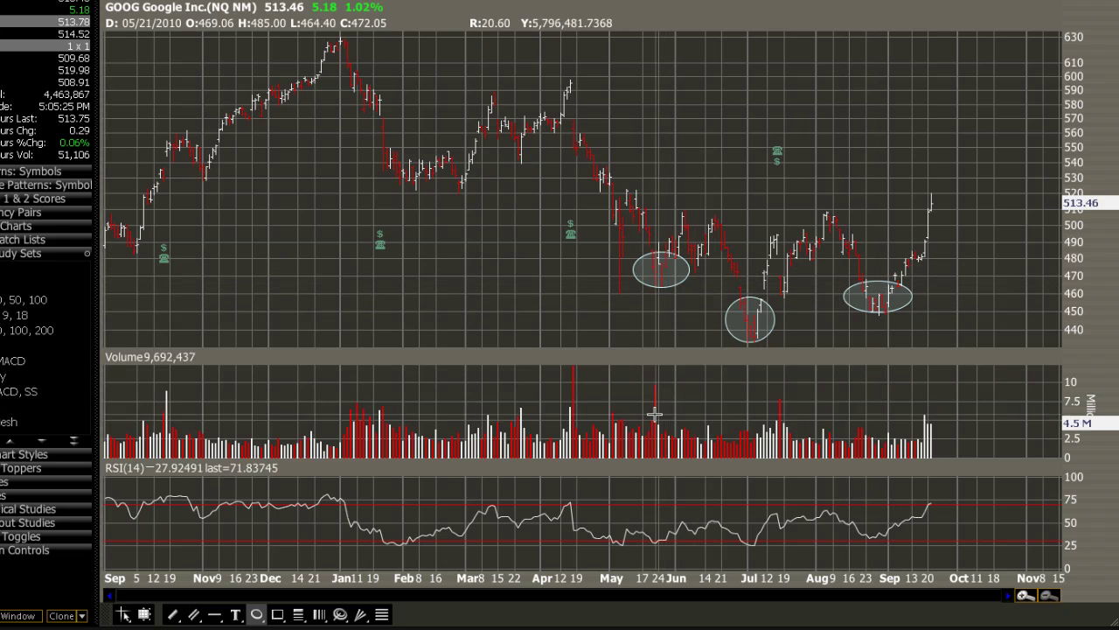
drag(644, 389, 677, 433)
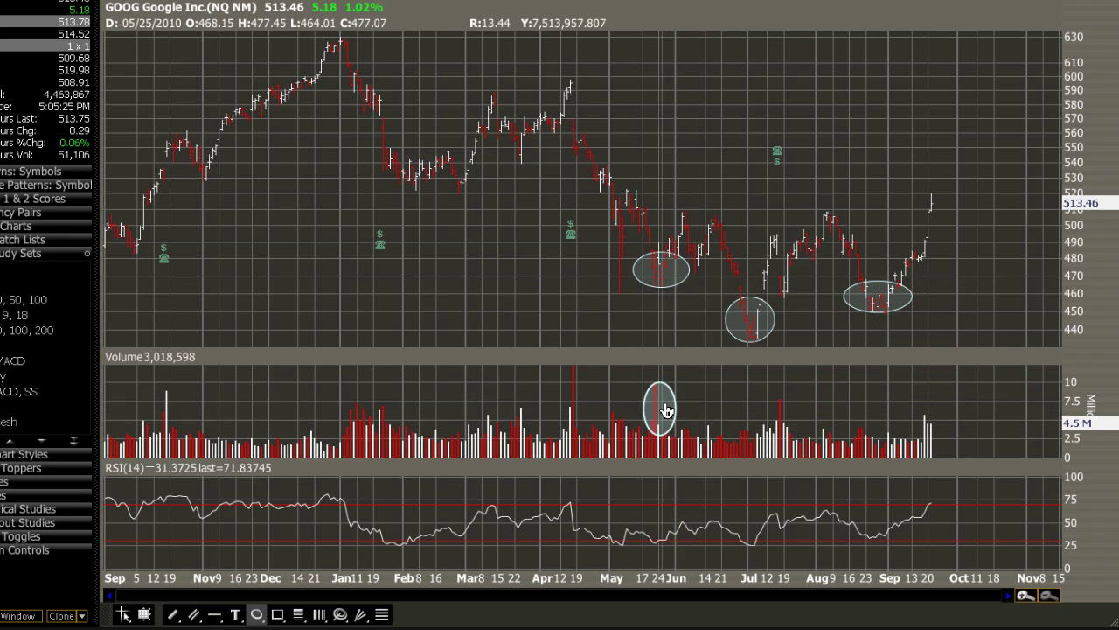
drag(752, 434, 762, 438)
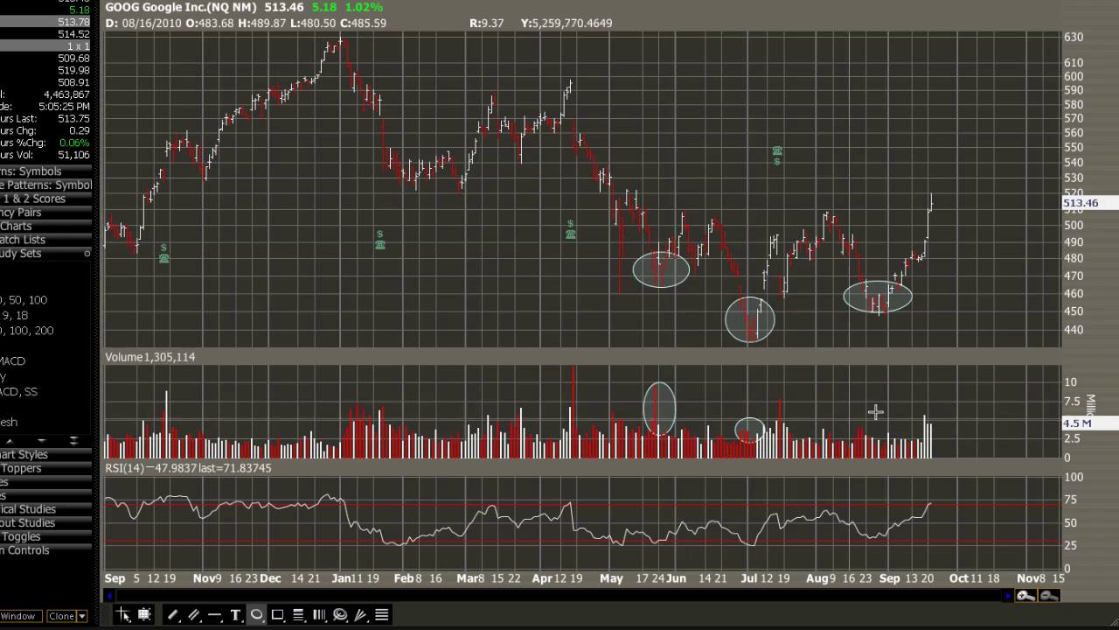
mouse_move(878, 431)
mouse_down()
mouse_move(871, 438)
mouse_move(887, 447)
mouse_up()
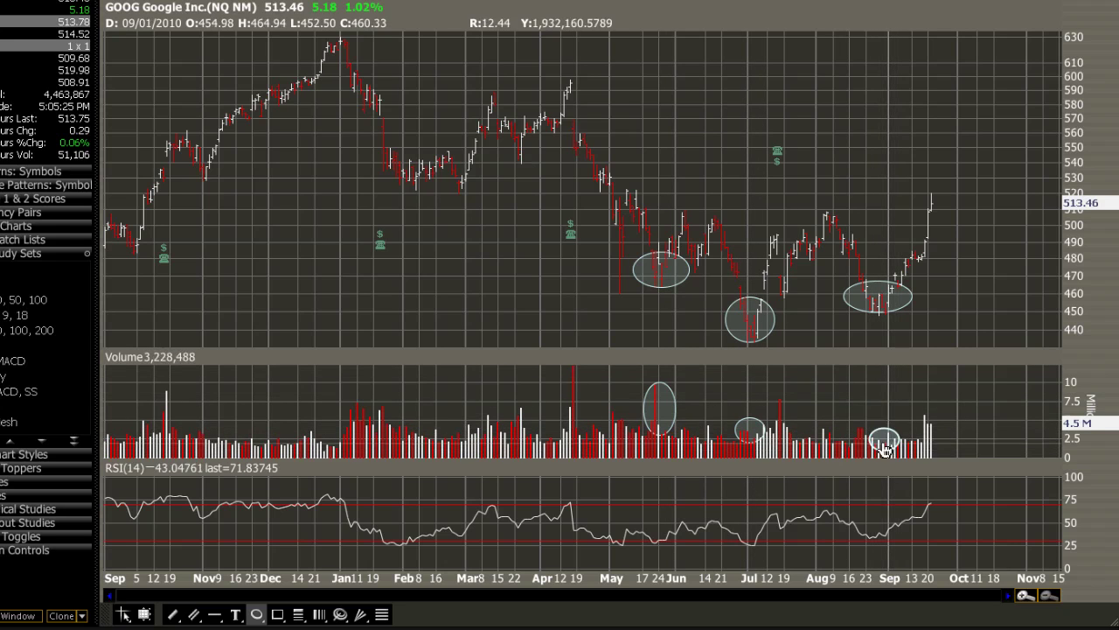
click(172, 614)
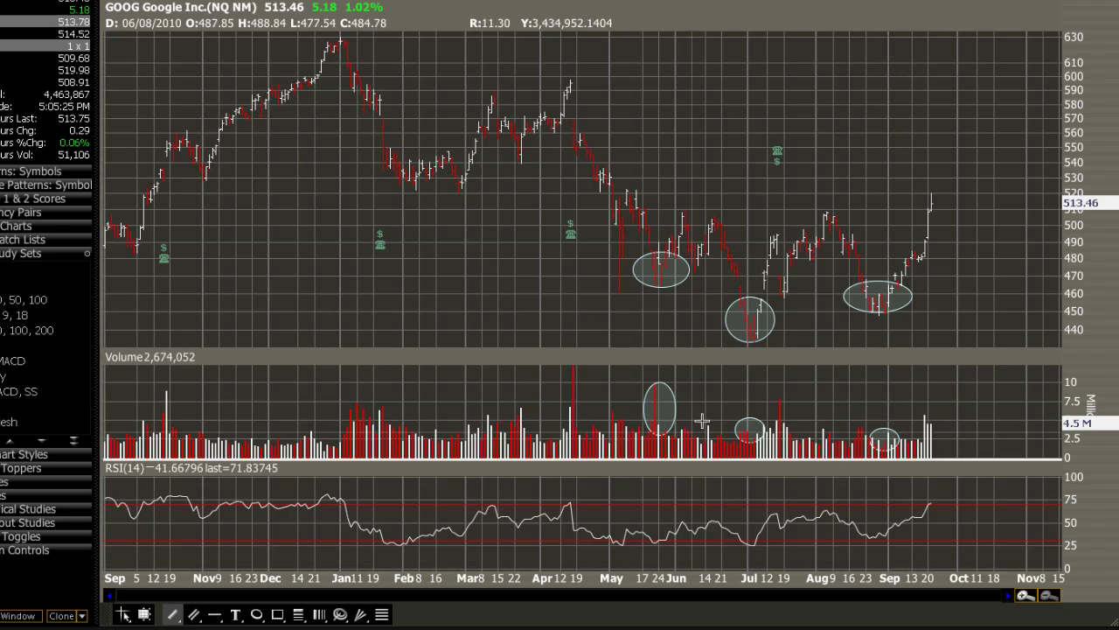
drag(661, 400, 900, 440)
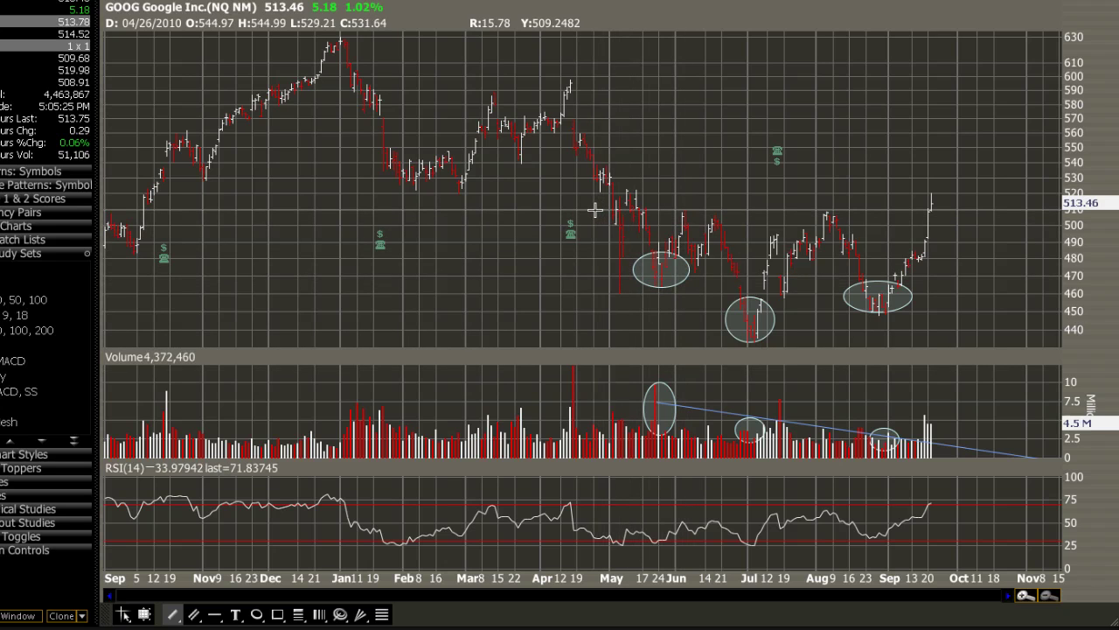
Draw a flat resistance line at about 509 from early May past the latest bar.
mouse_move(595, 210)
mouse_down()
mouse_move(1107, 210)
mouse_move(1023, 209)
mouse_up()
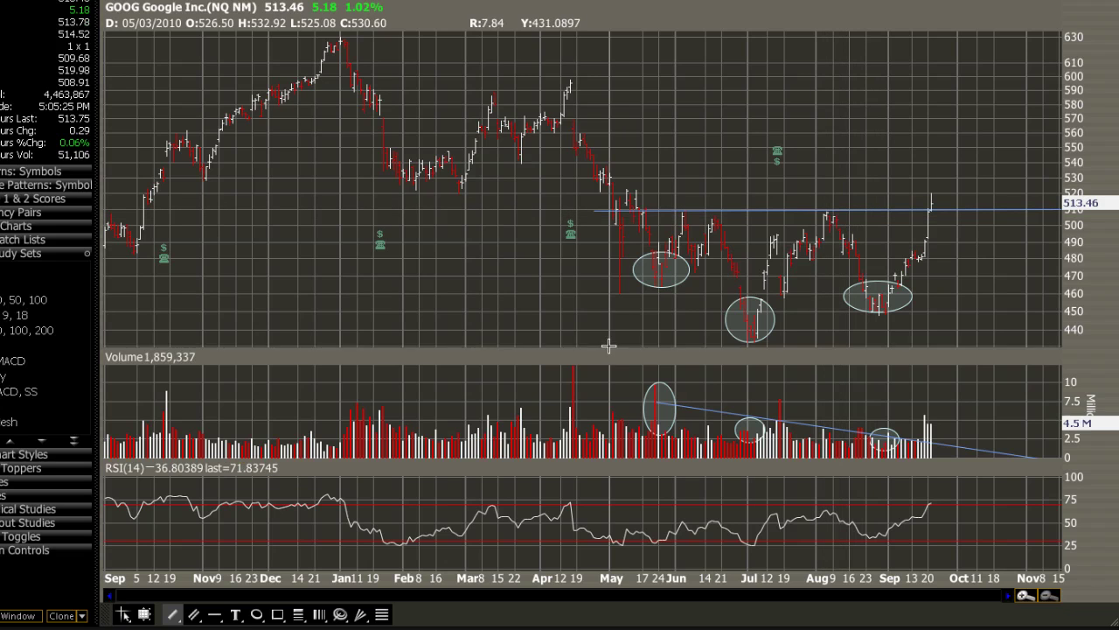
Circle the Sep 20 volume spike and the price bar breaking above resistance.
click(256, 614)
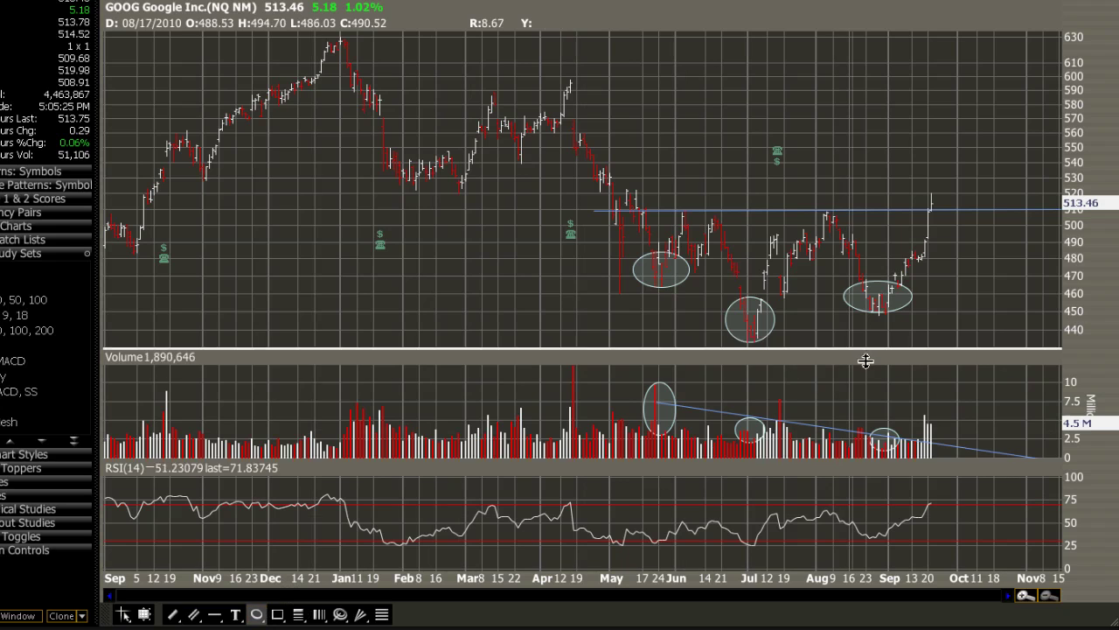
drag(918, 407, 941, 436)
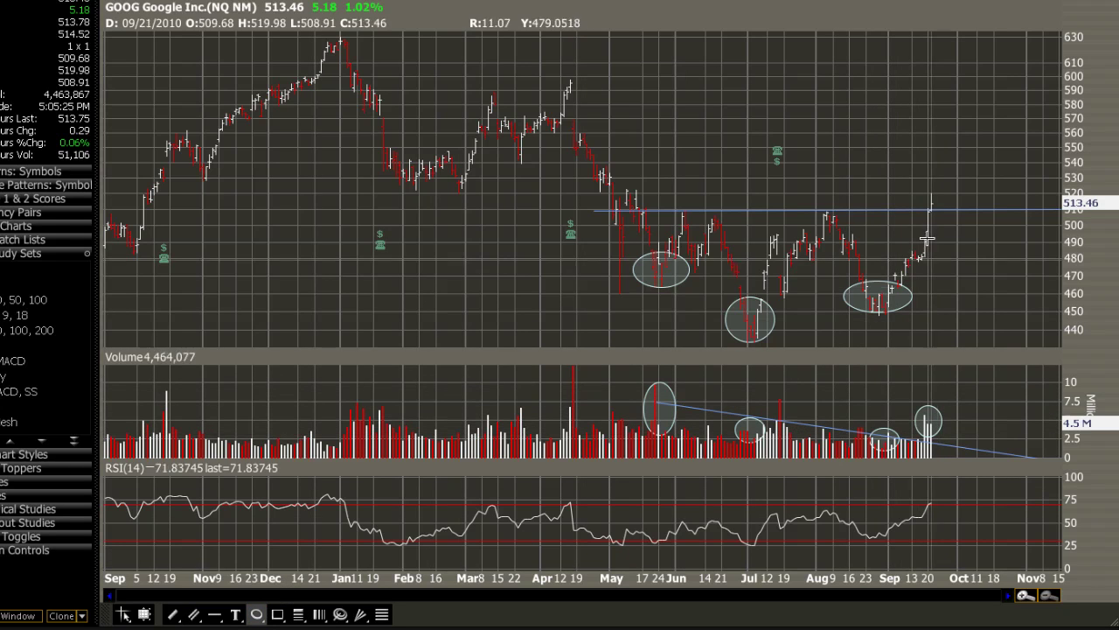
drag(916, 187, 941, 227)
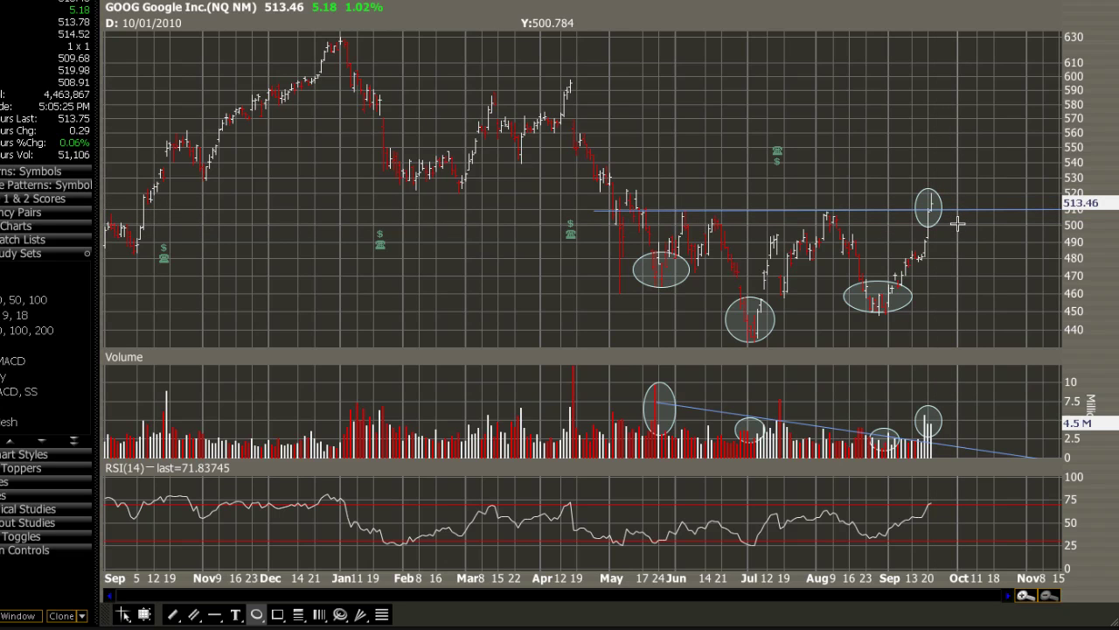
Draw a trial downtrend line from the January high and circle where price crosses it.
key(t)
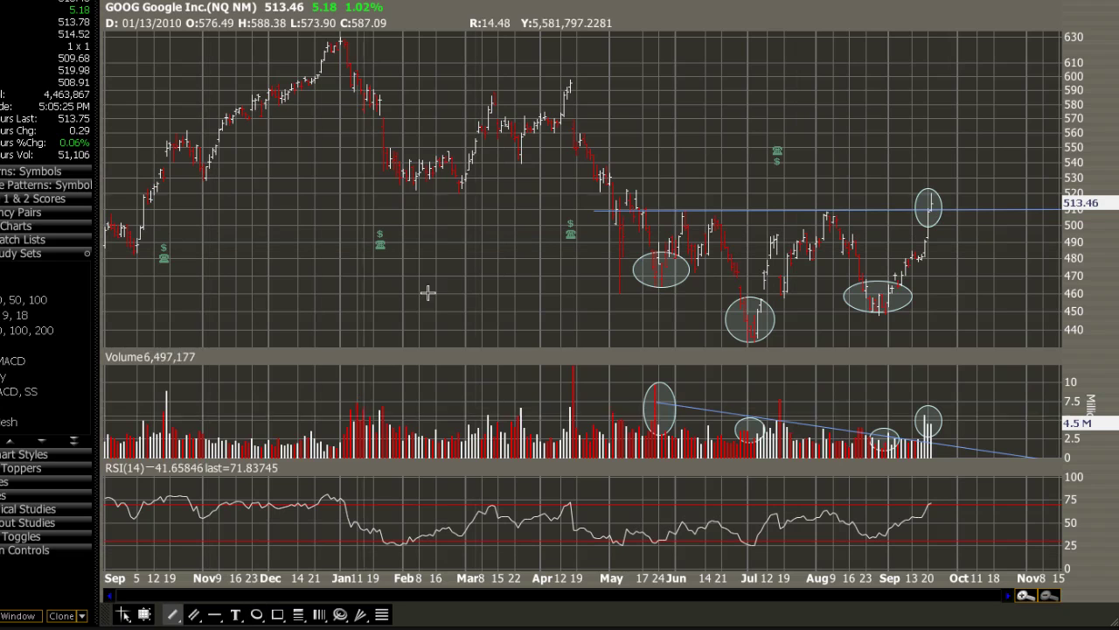
mouse_move(342, 40)
mouse_down()
mouse_move(417, 56)
mouse_move(860, 224)
mouse_up()
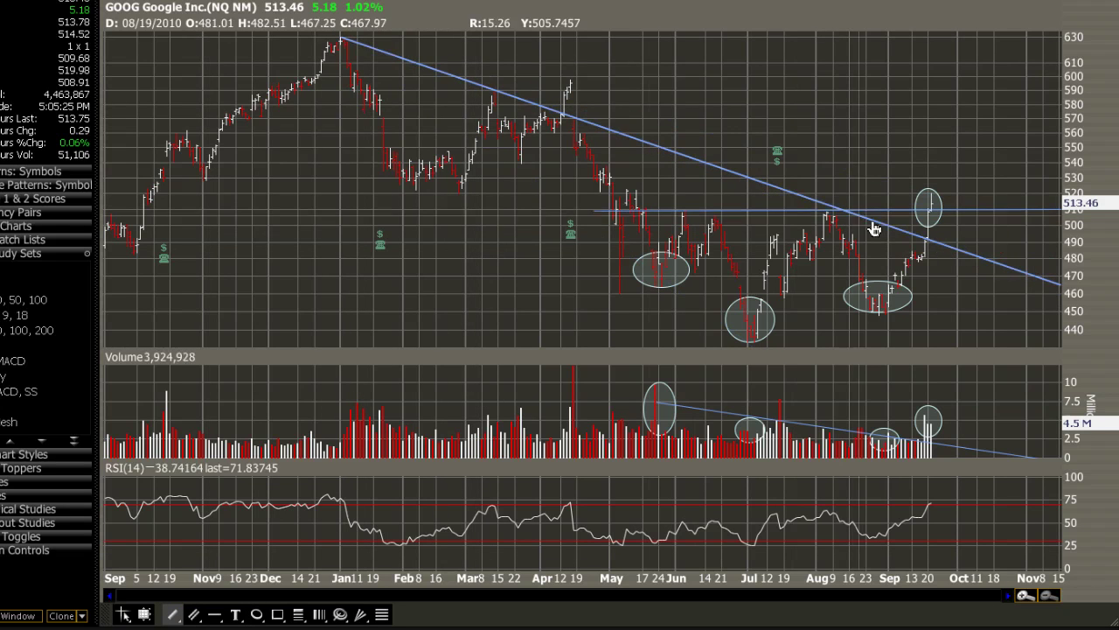
click(256, 614)
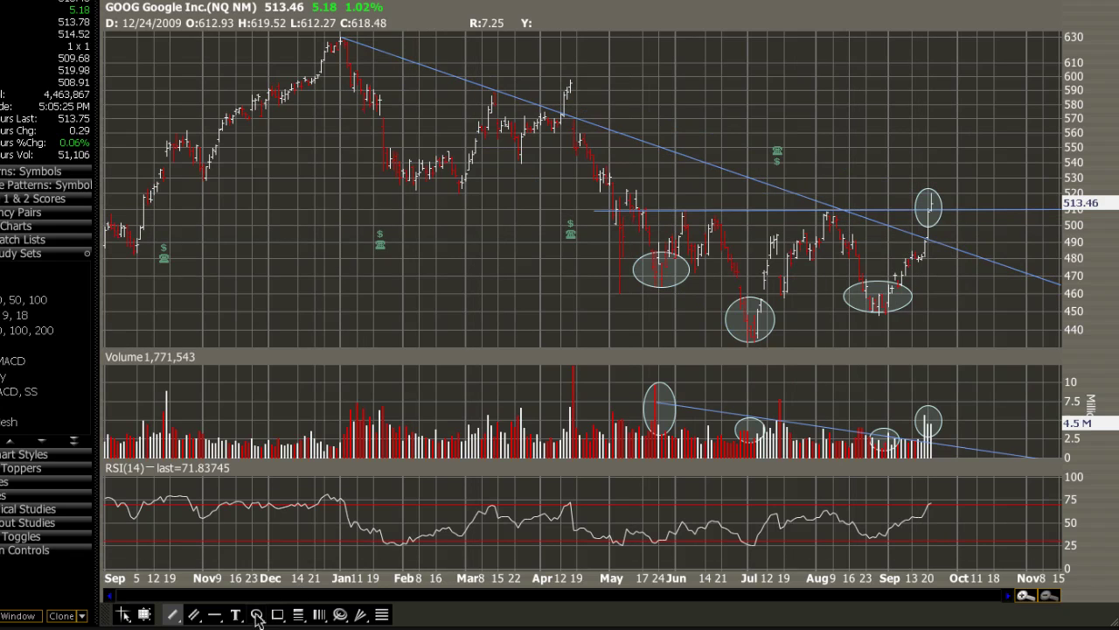
drag(915, 226, 932, 240)
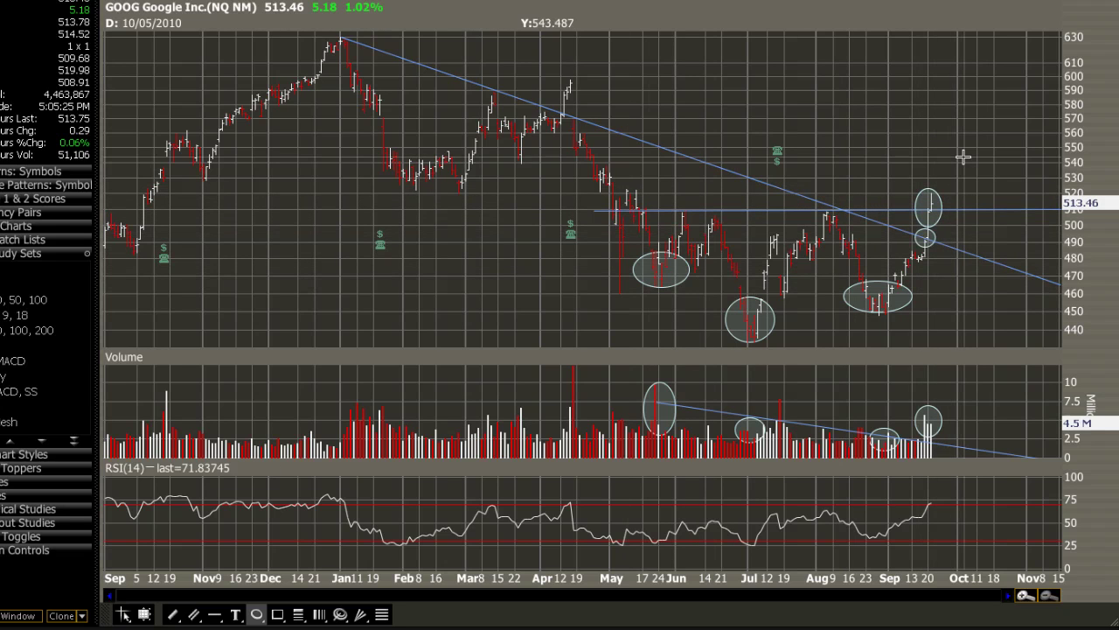
Delete the diagonal trendline and the small ellipse, then bring up the clear-all drawings option.
right_click(950, 254)
click(962, 322)
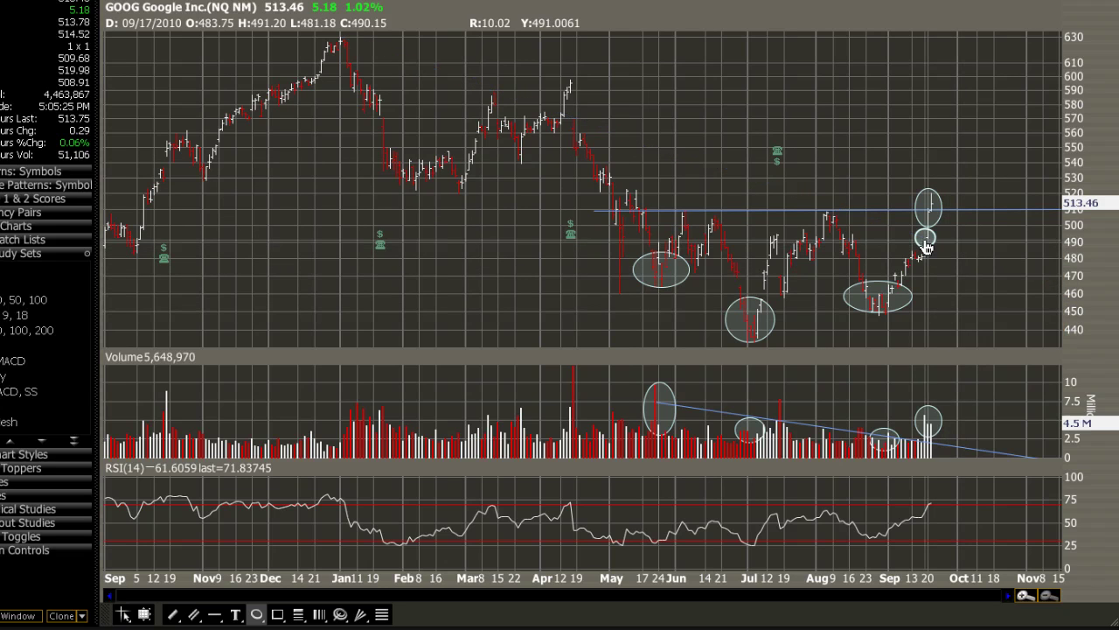
right_click(927, 246)
click(951, 298)
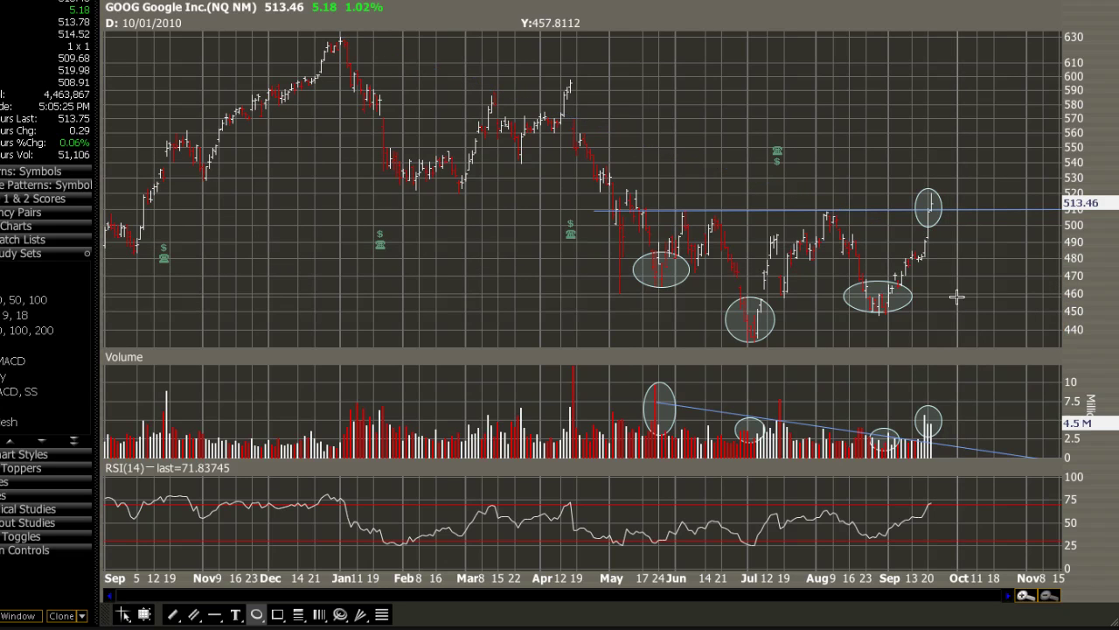
right_click(873, 302)
Delete all drawings and redraw a horizontal resistance line near 510.
click(906, 380)
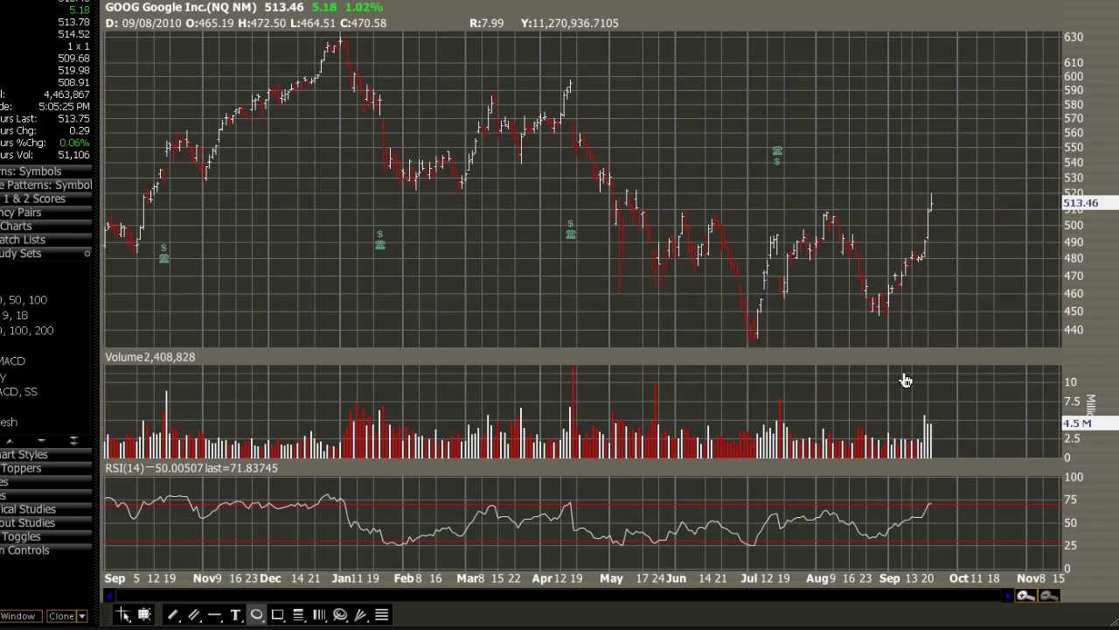
click(173, 614)
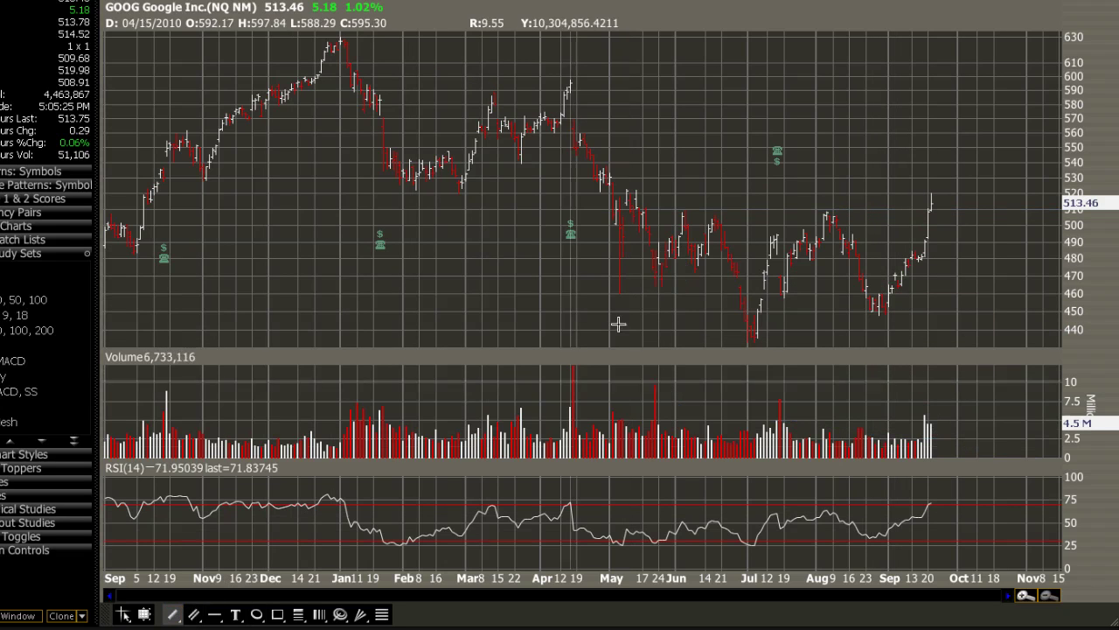
drag(571, 208, 988, 217)
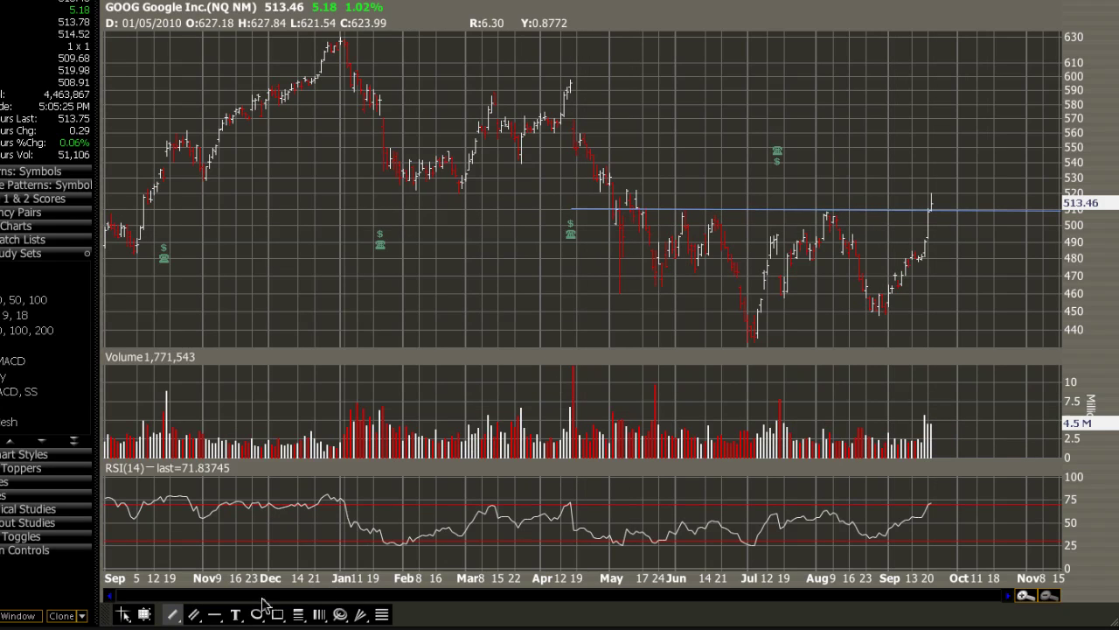
Circle the July low, July touch of resistance, September breakout bars, and a spot near 580.
drag(734, 319, 772, 342)
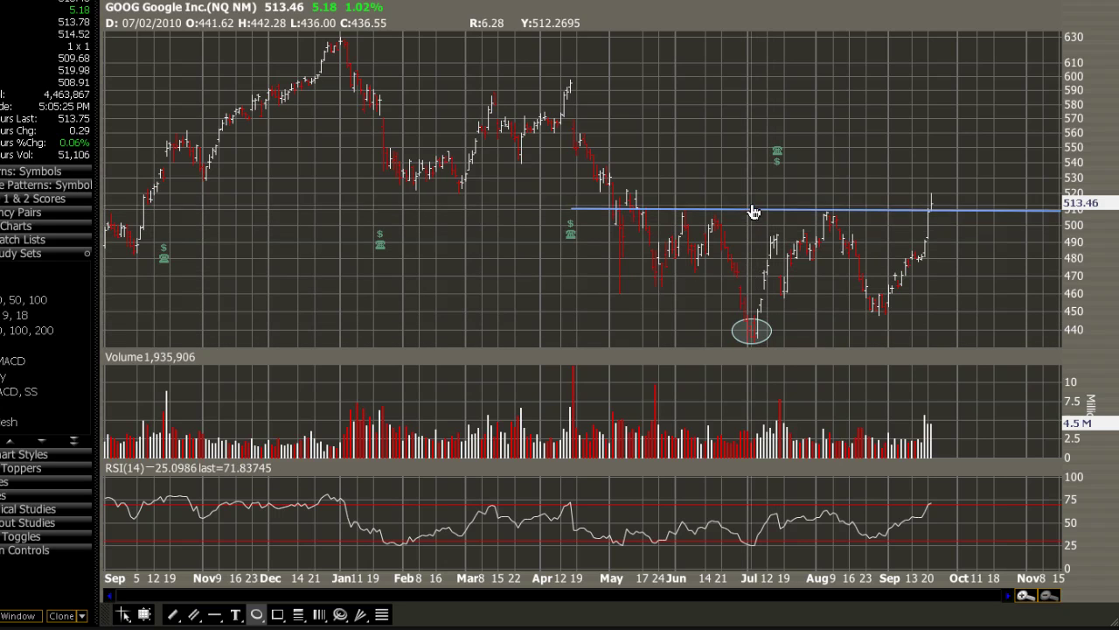
drag(746, 199, 757, 213)
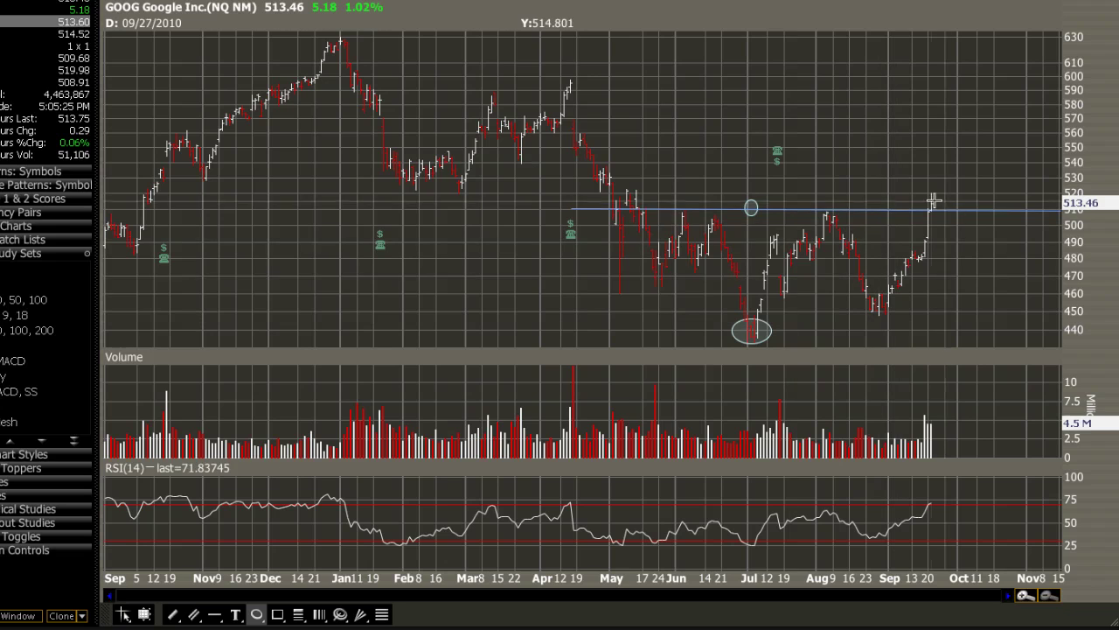
drag(916, 201, 941, 216)
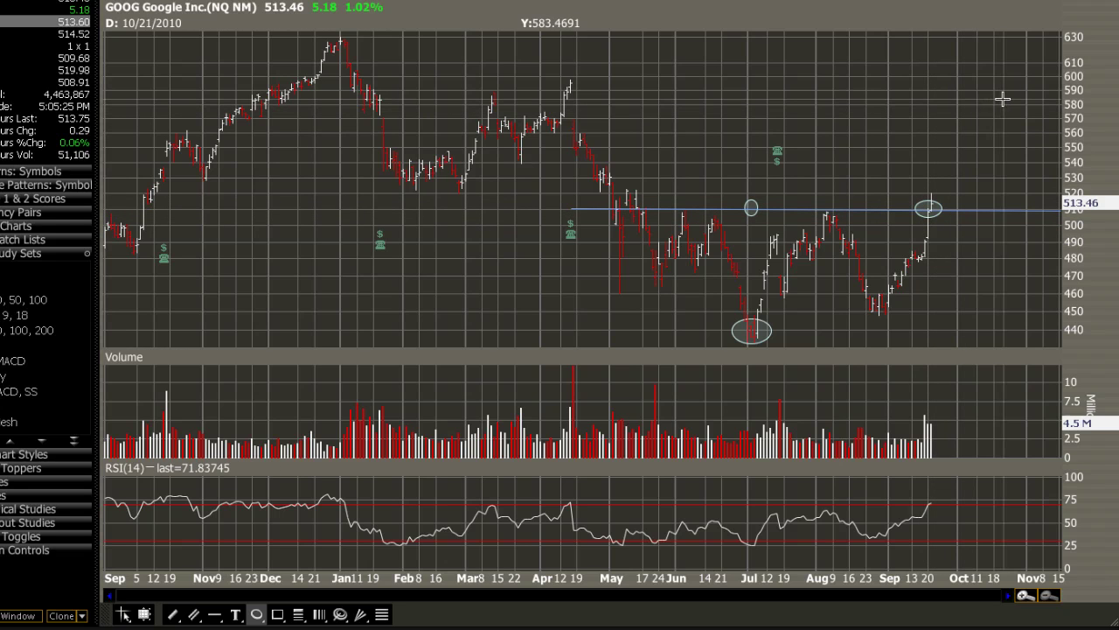
drag(1005, 100, 1030, 109)
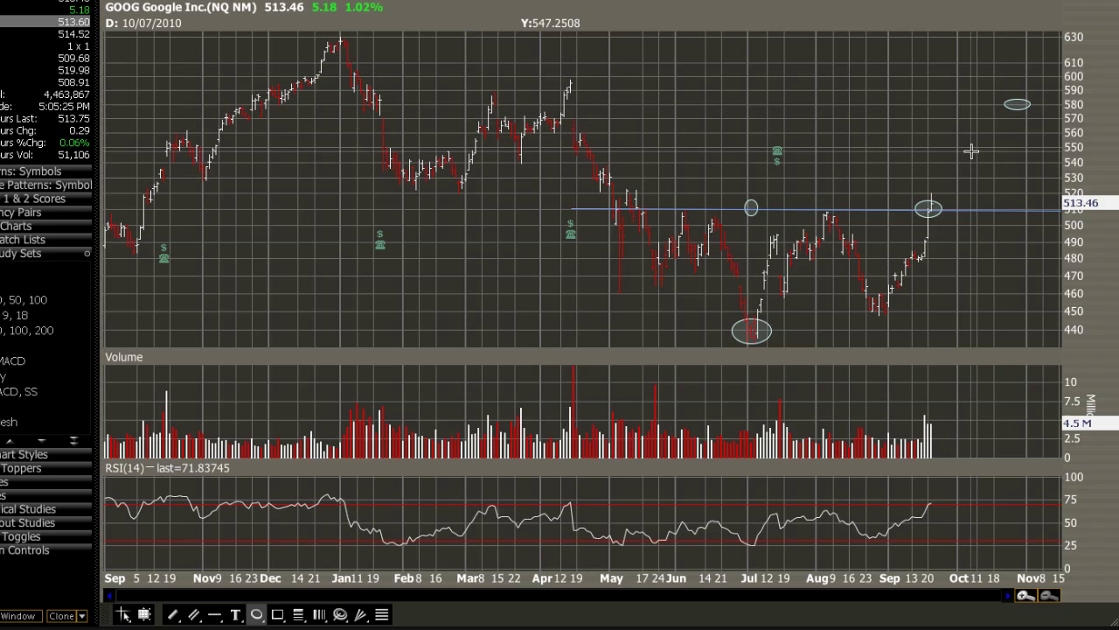
Bring the thinkorswim 'GOOG - Charts' window to the front from Exposé.
key(F9)
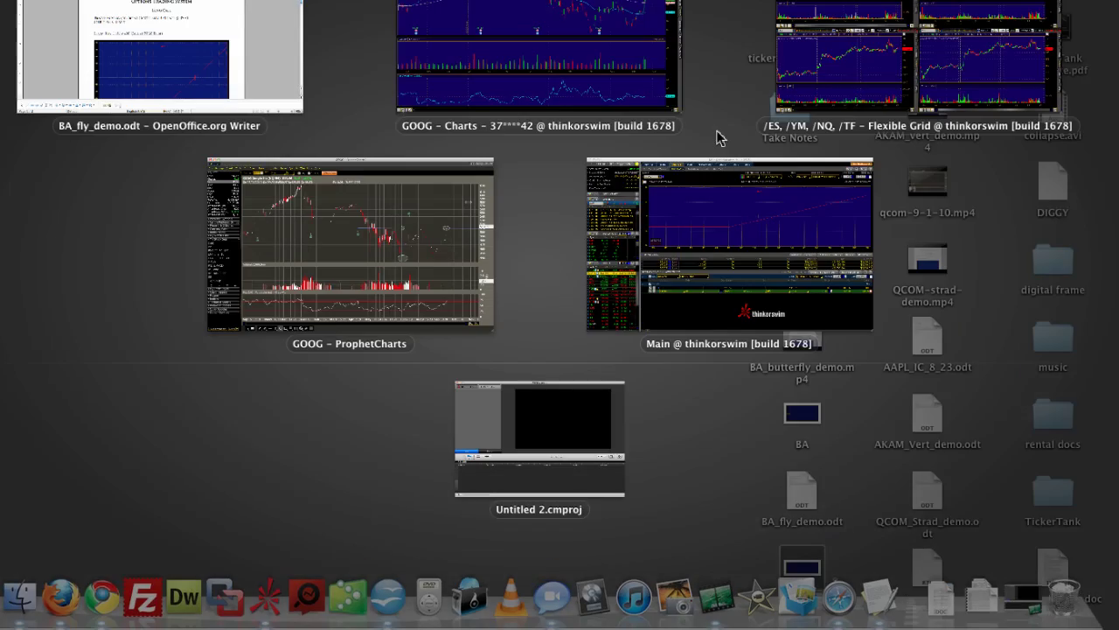
click(566, 35)
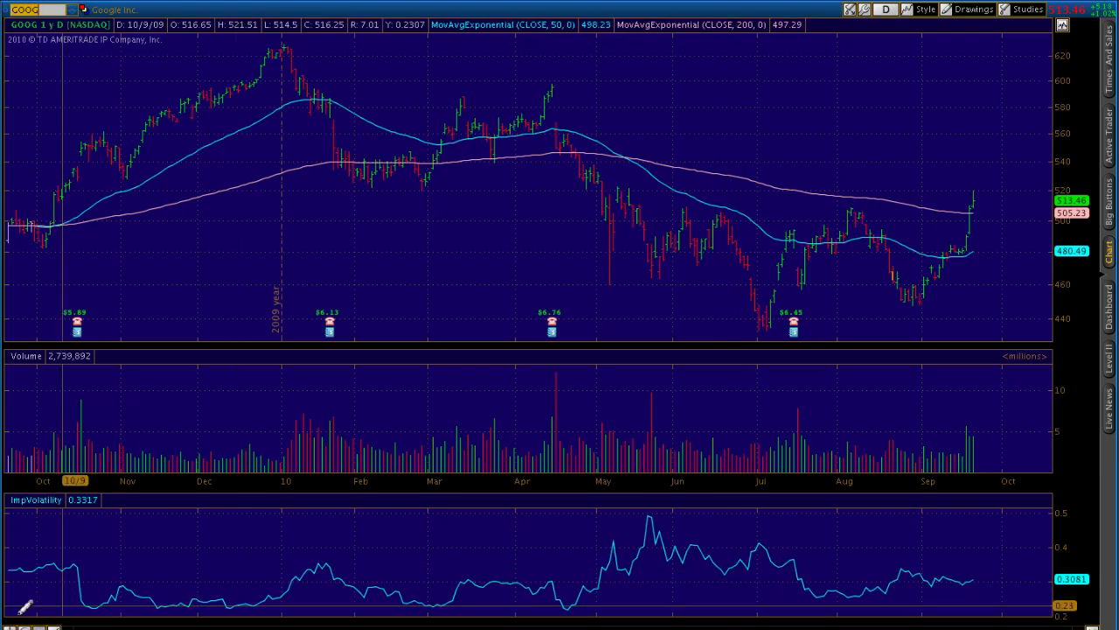
Draw ovals on the ImpVolatility pane's current September reading, May peak and late-April low.
right_click(48, 280)
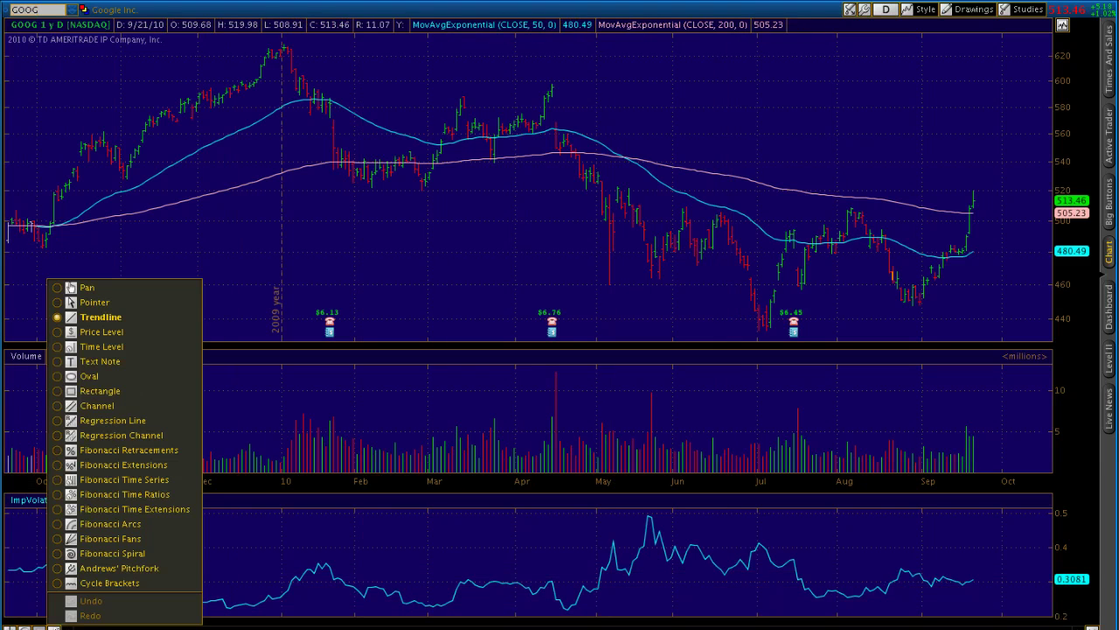
click(131, 376)
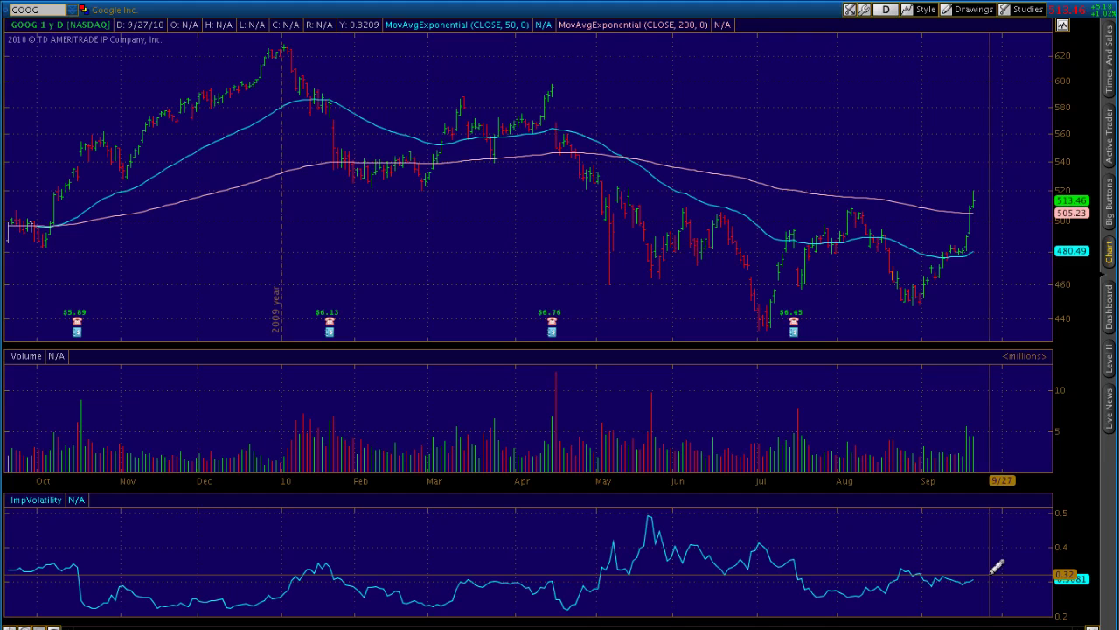
drag(988, 573, 954, 581)
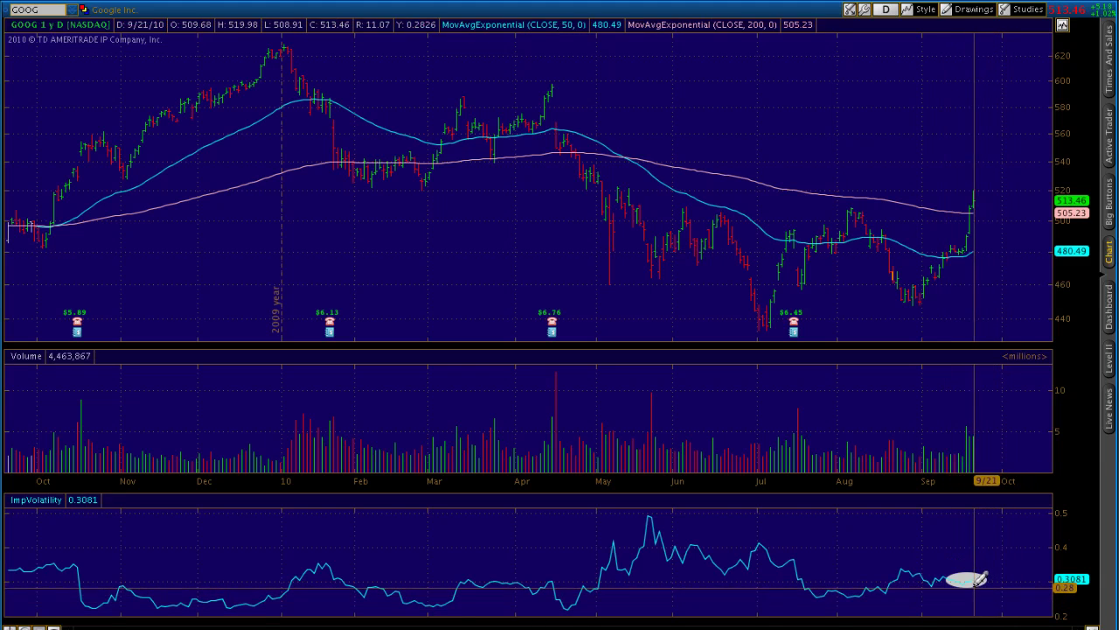
drag(638, 514, 671, 515)
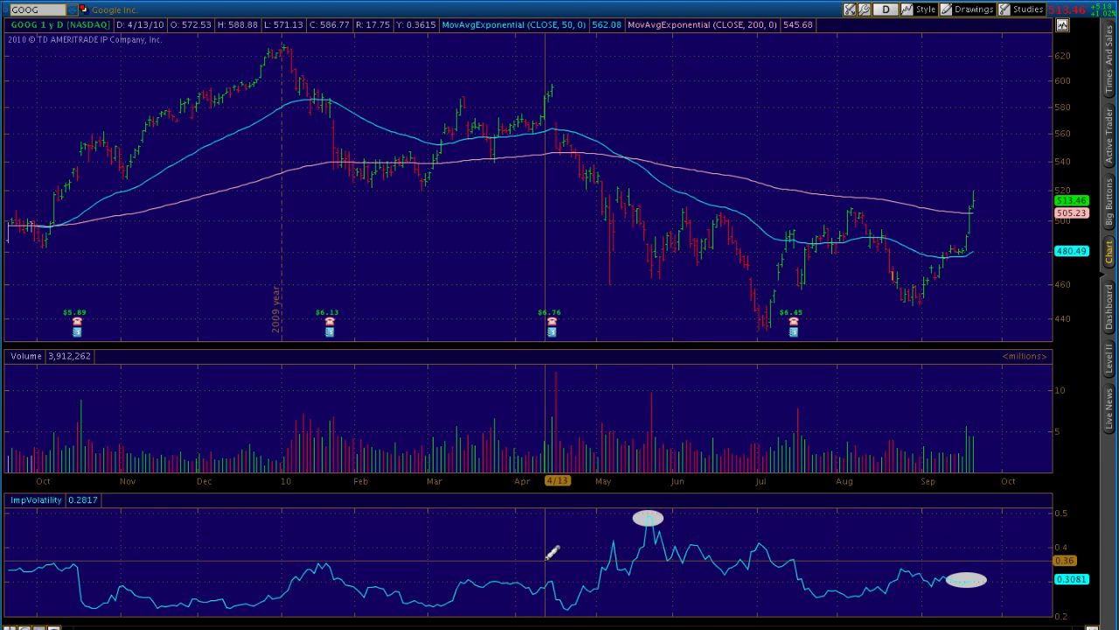
drag(552, 599, 586, 603)
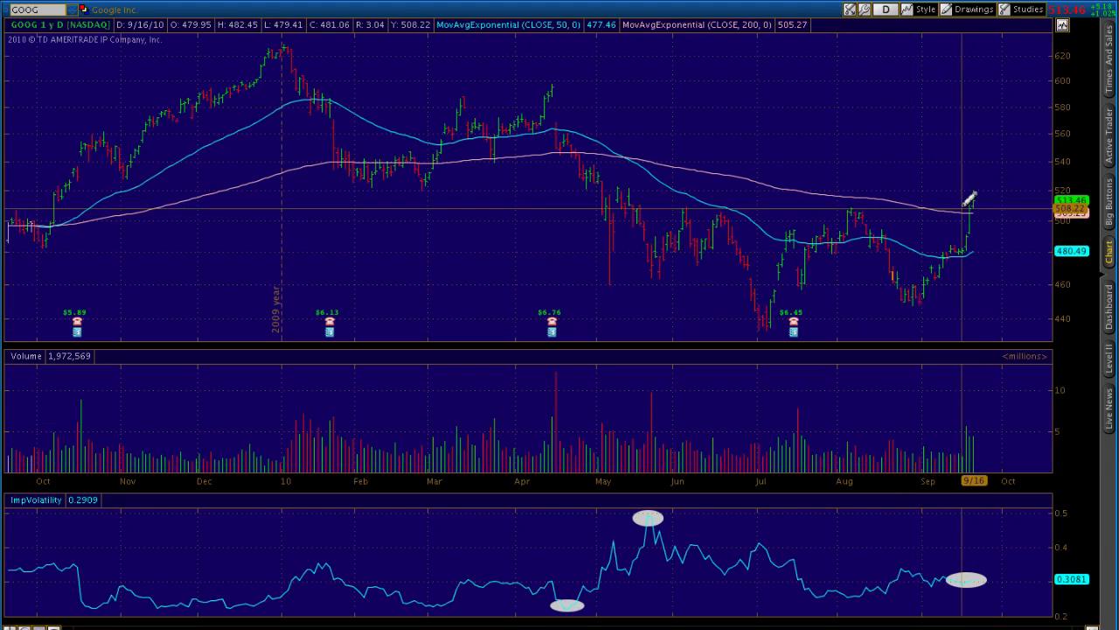
Draw ovals around the latest price breakout near 513 and the mid-April bars near 540.
mouse_move(962, 191)
mouse_down()
mouse_move(992, 200)
mouse_move(997, 225)
mouse_up()
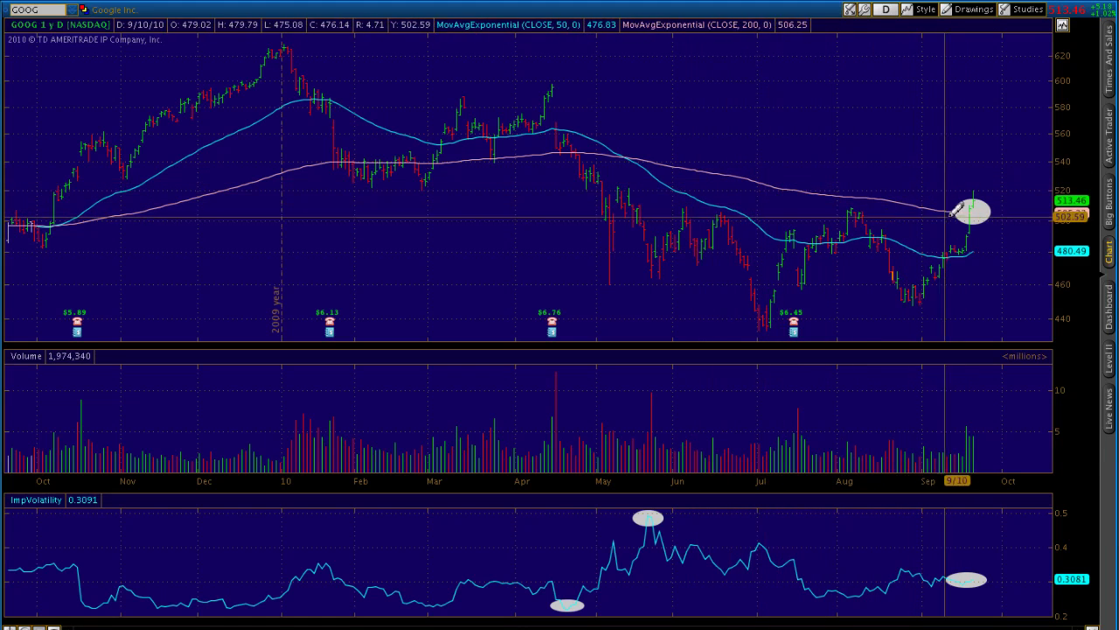
mouse_move(578, 155)
mouse_down()
mouse_move(589, 151)
mouse_move(560, 169)
mouse_move(555, 104)
mouse_move(570, 170)
mouse_up()
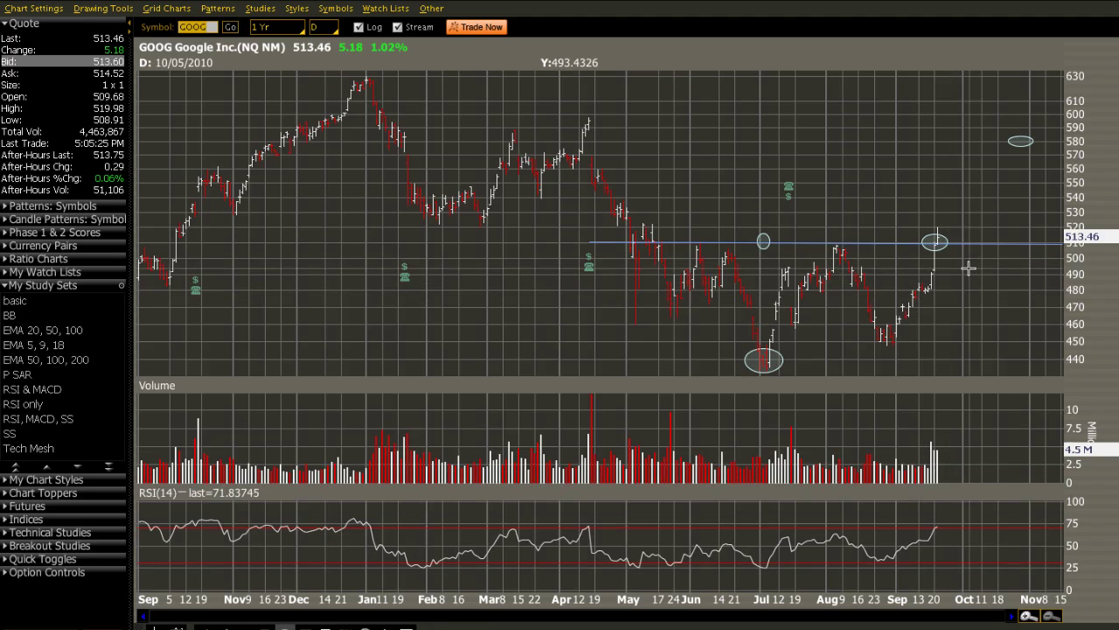
Draw a small ellipse around 490 just right of the latest GOOG breakout bar.
drag(969, 269, 950, 281)
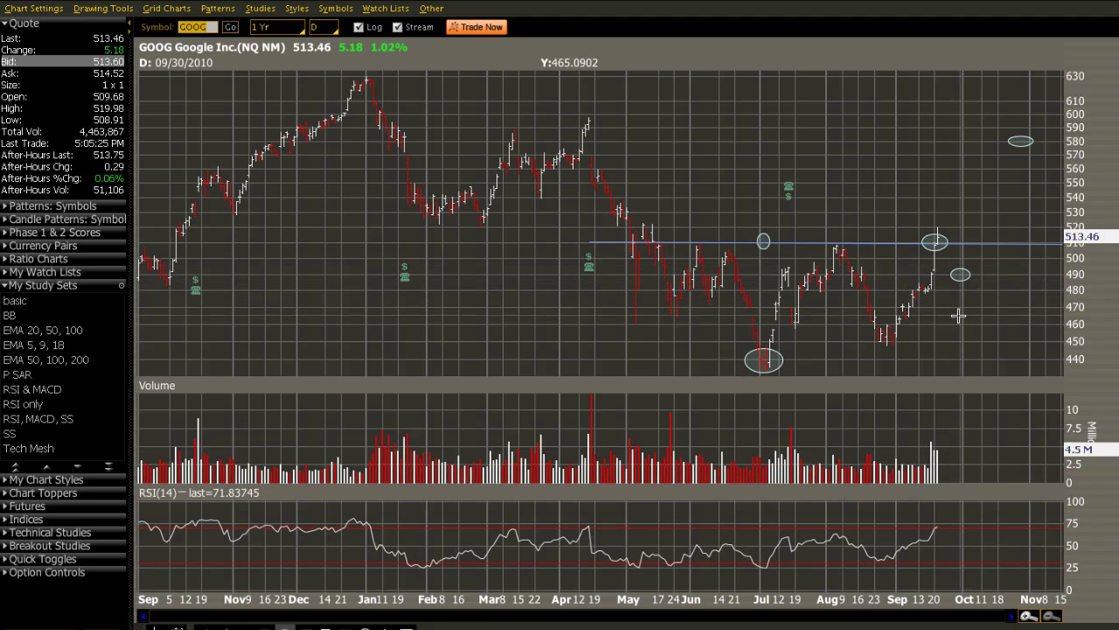